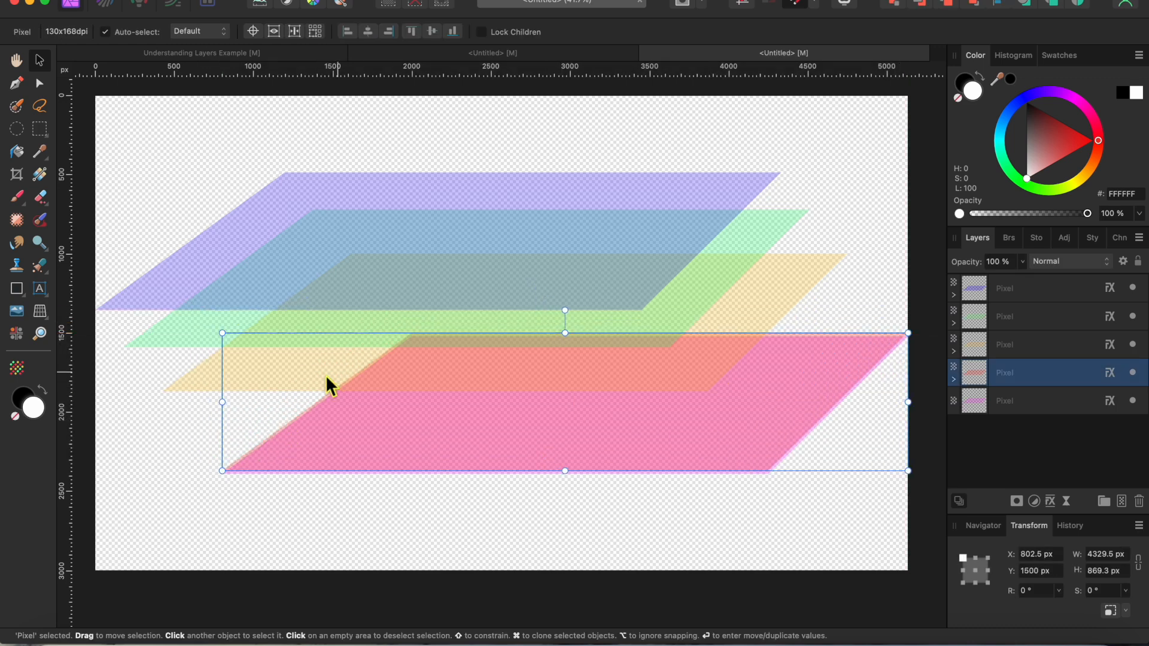
Move the yellow, green and purple parallelogram layers onto the red and pink ones so that all five overlap.
click(278, 361)
drag(268, 361, 325, 444)
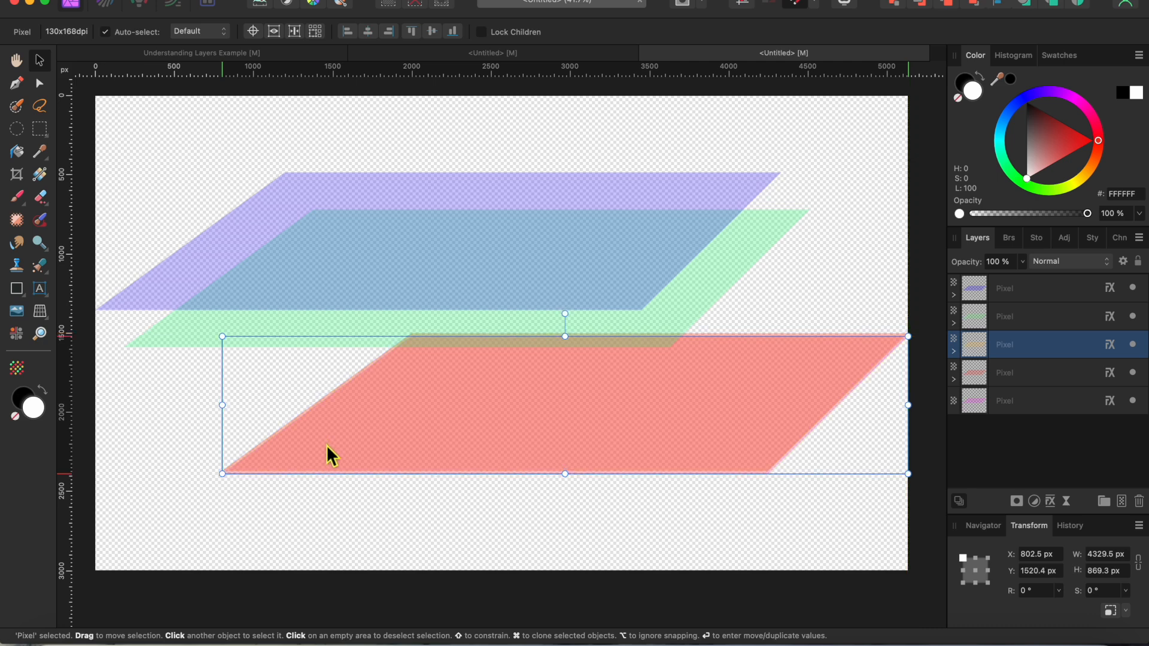
click(213, 310)
drag(202, 317, 308, 457)
drag(253, 253, 378, 414)
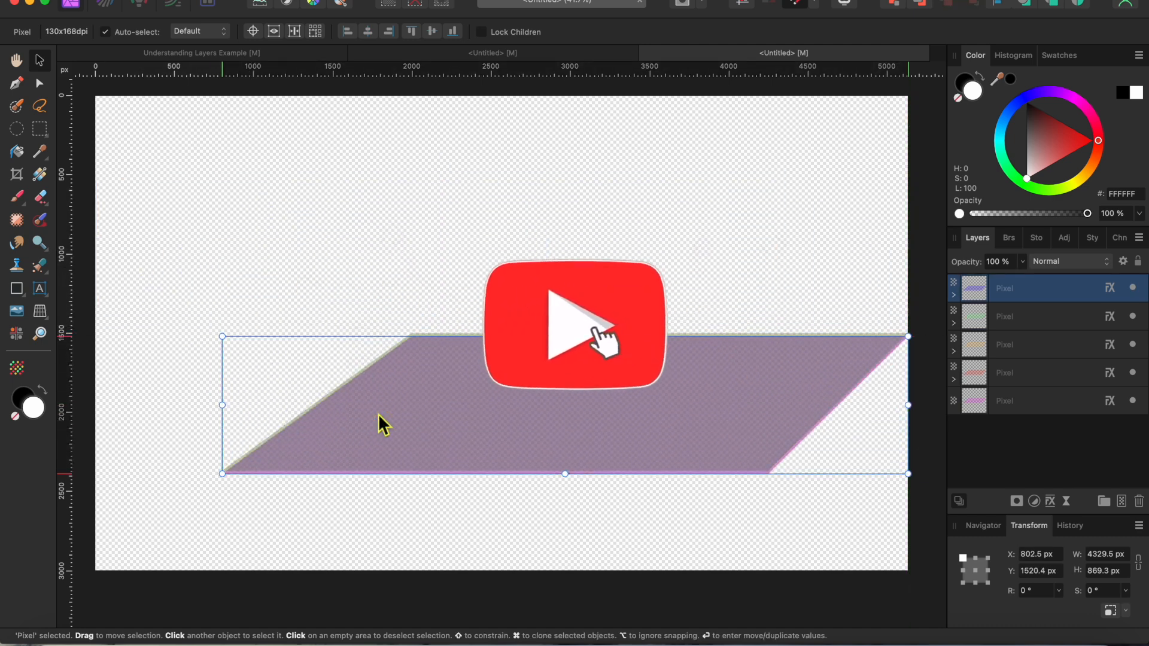
click(422, 270)
Undo the moves that stacked the coloured parallelogram layers.
key(super+z)
key(super+z)
key(super+z)
key(super+z)
key(super+z)
key(super+z)
key(super+z)
key(super+z)
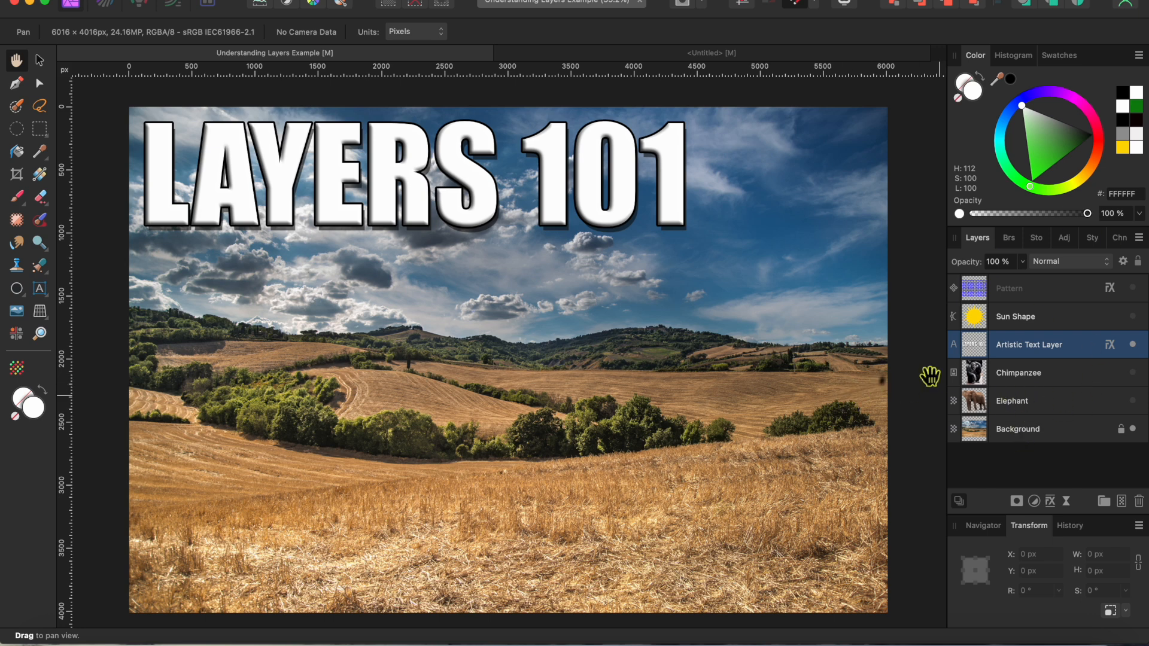
View the enlarged layer list image in the untitled document, and return to the Understanding Layers Example document.
click(632, 57)
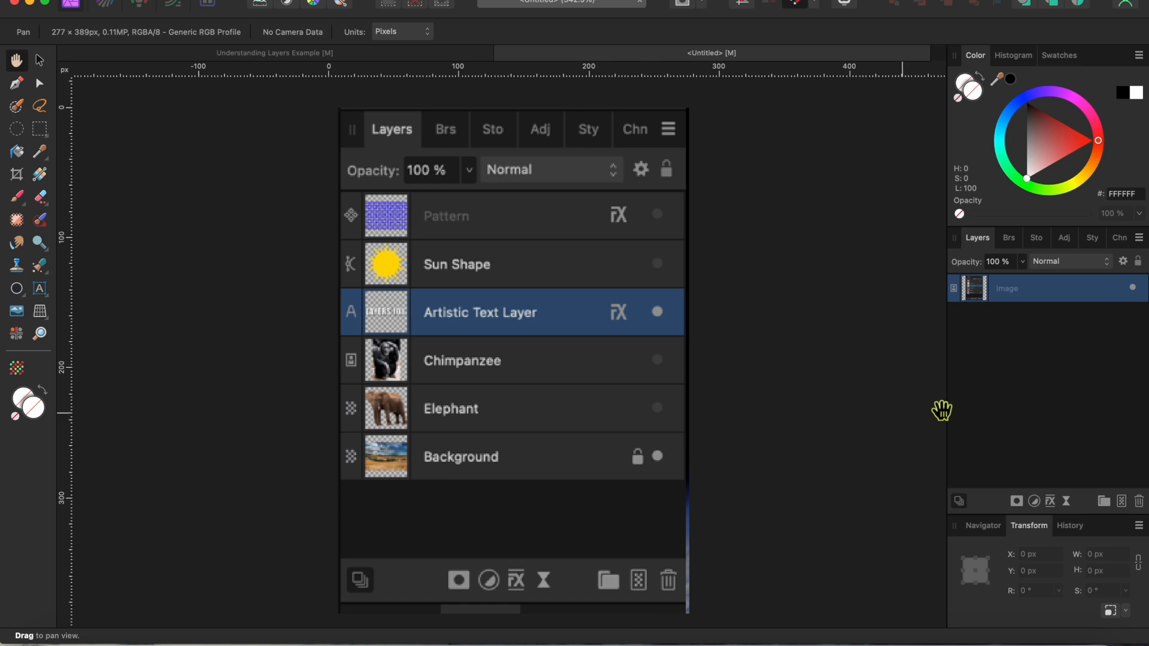
click(408, 54)
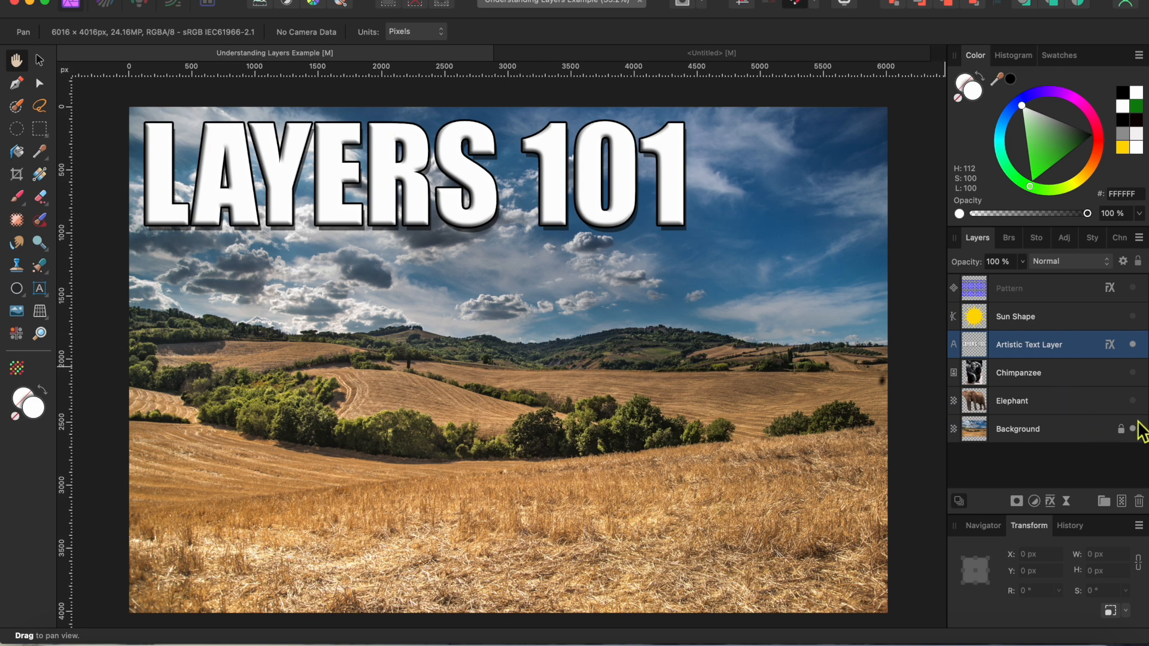
Try the Perspective tool on the Background layer and cancel it.
click(1091, 431)
click(1083, 346)
click(1076, 432)
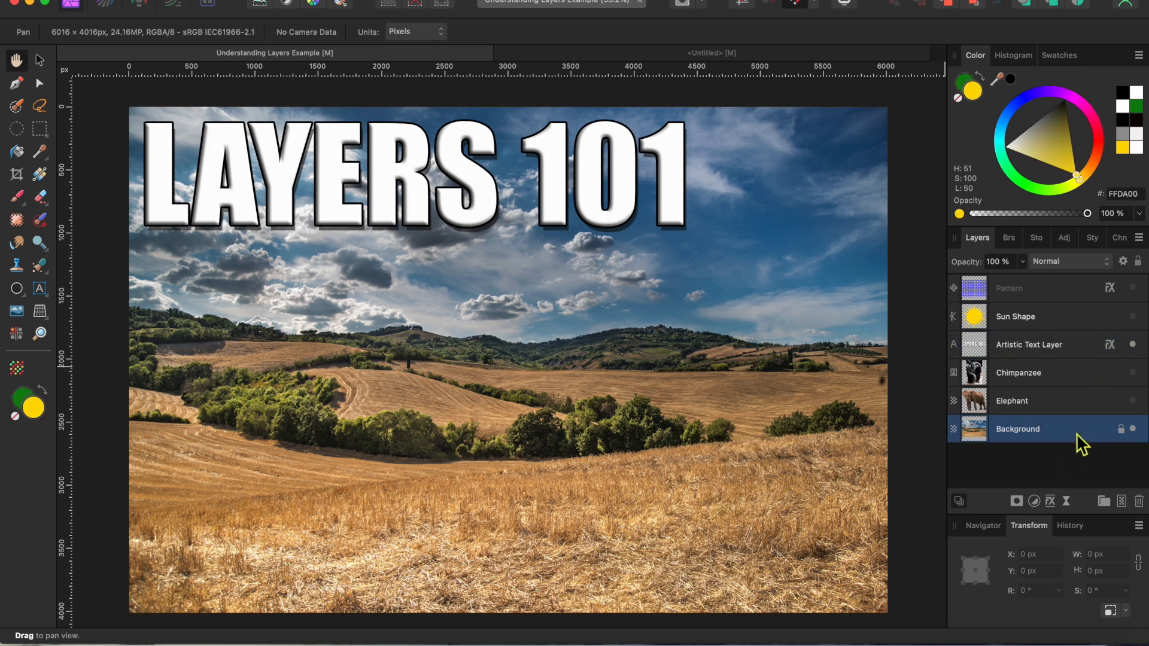
click(40, 312)
drag(876, 449, 404, 431)
mouse_move(887, 613)
mouse_down()
mouse_move(820, 544)
mouse_move(736, 501)
mouse_move(836, 567)
mouse_move(777, 505)
mouse_move(820, 533)
mouse_move(889, 615)
mouse_up()
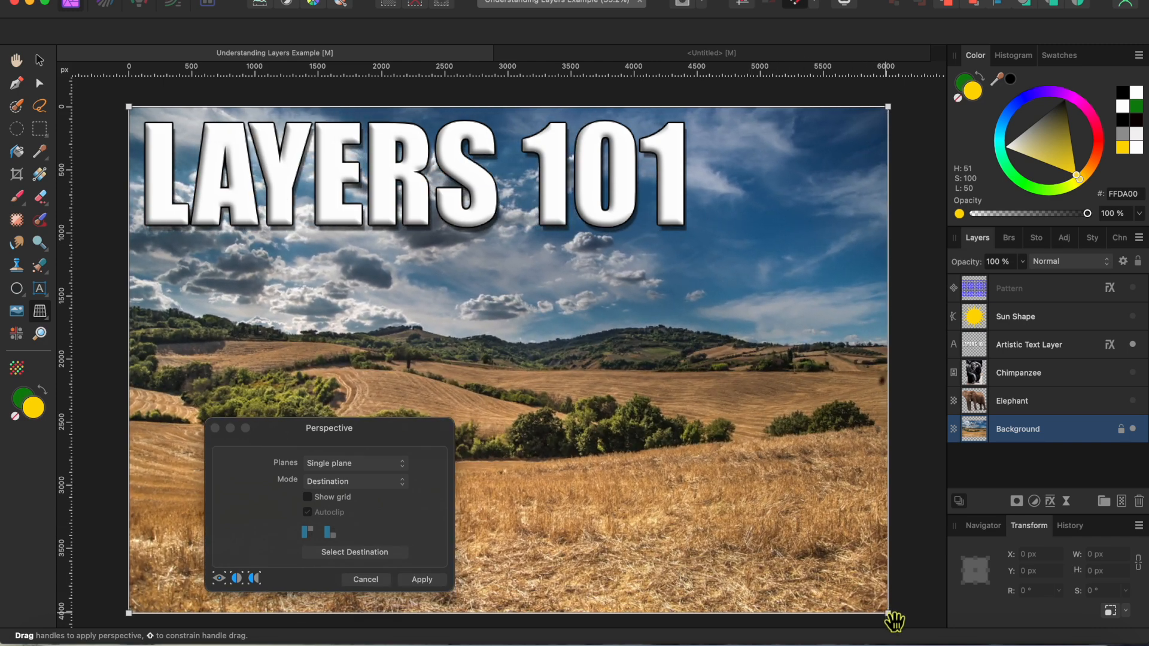
click(364, 580)
Rasterize the Artistic Text Layer by starting the Perspective tool on it, and cancel the perspective edit.
click(1057, 350)
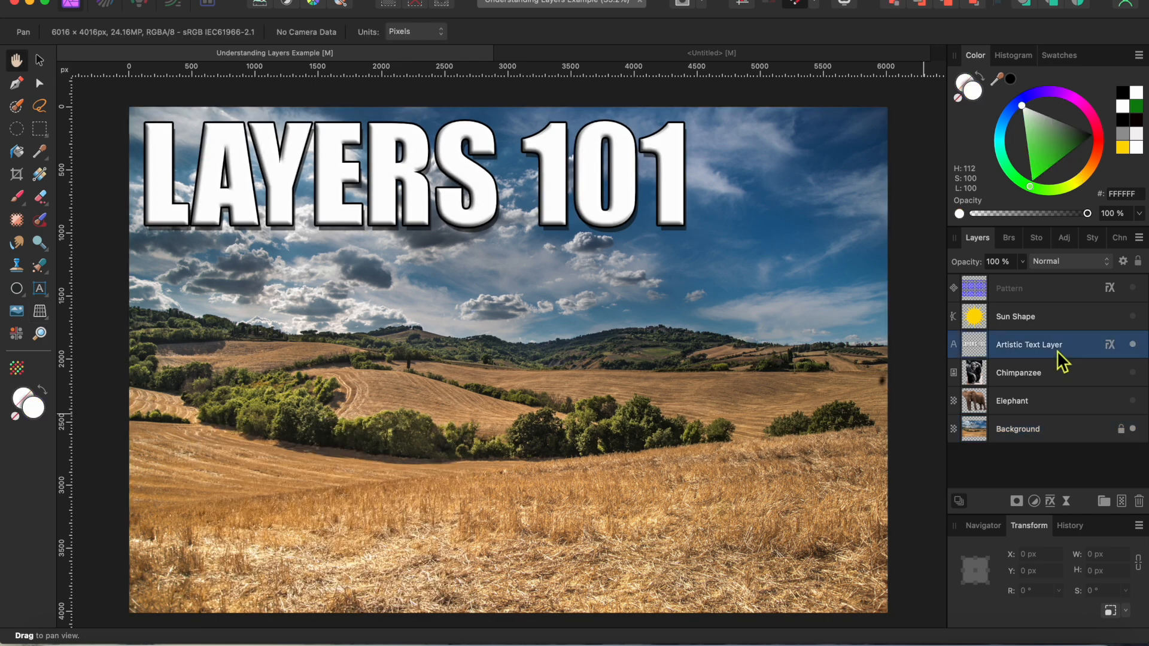
click(39, 311)
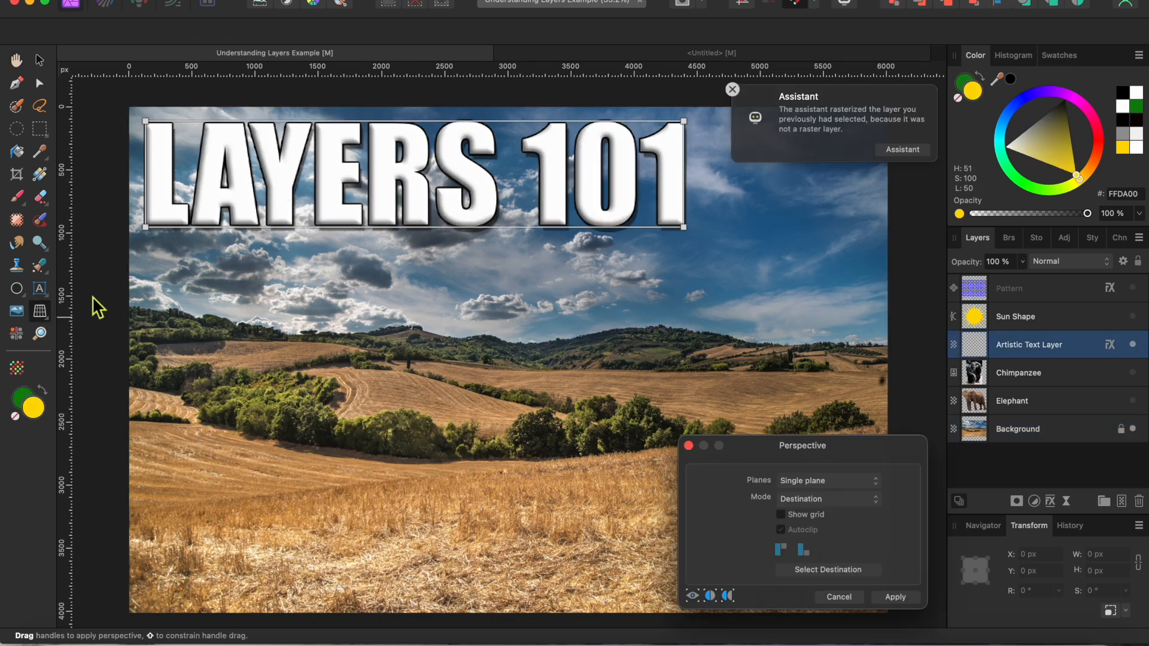
mouse_move(684, 228)
mouse_down()
mouse_move(615, 179)
mouse_move(674, 216)
mouse_move(685, 206)
mouse_move(636, 192)
mouse_move(684, 232)
mouse_up()
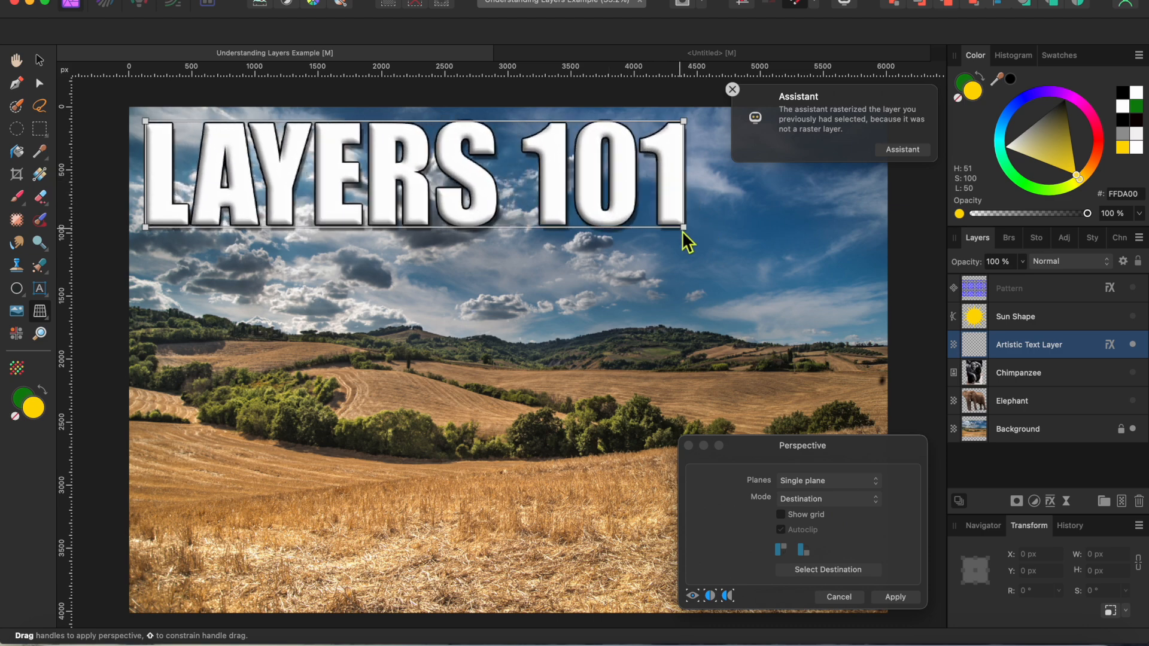
click(839, 597)
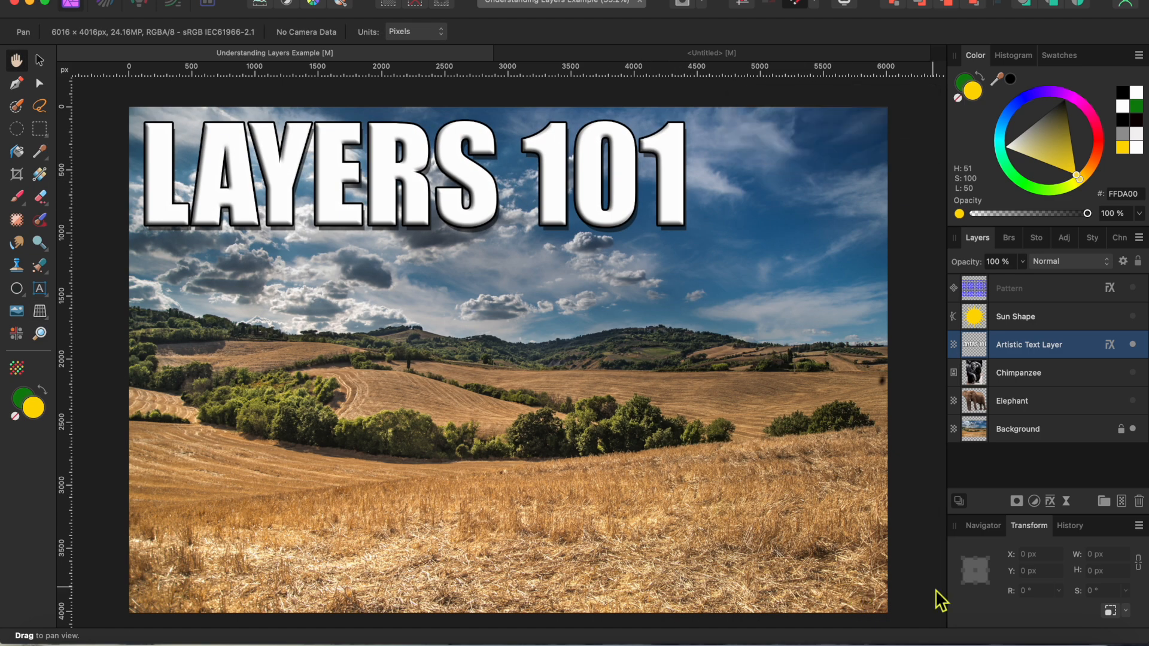
Make the Elephant, Chimpanzee and Sun Shape layers visible.
click(1132, 400)
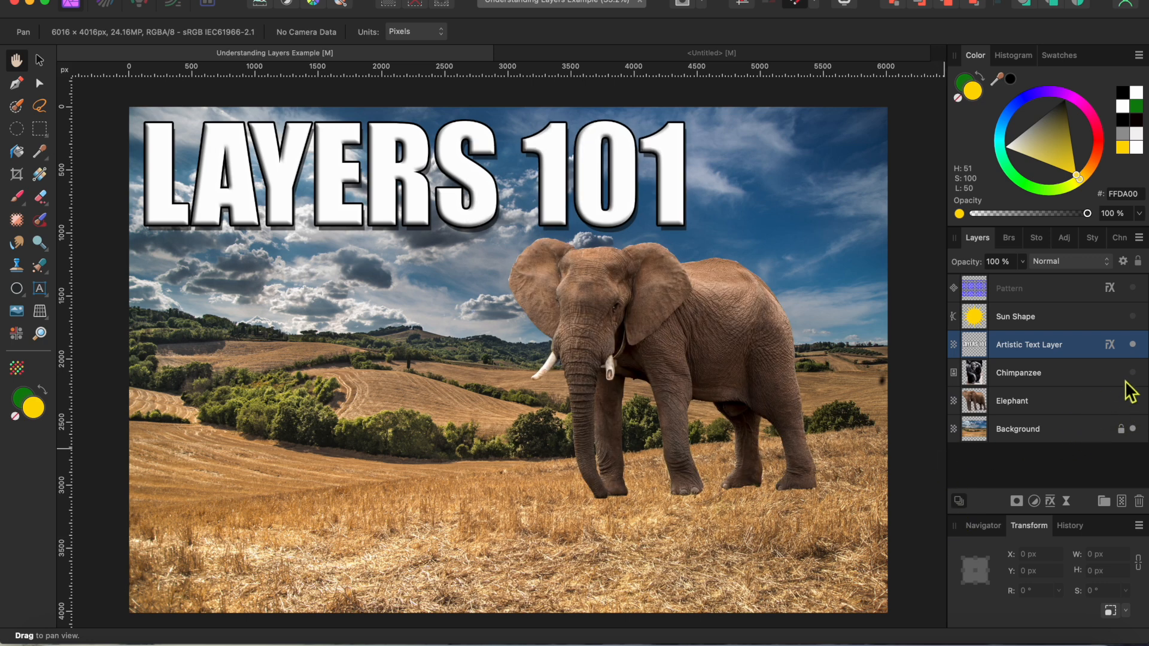
click(1132, 373)
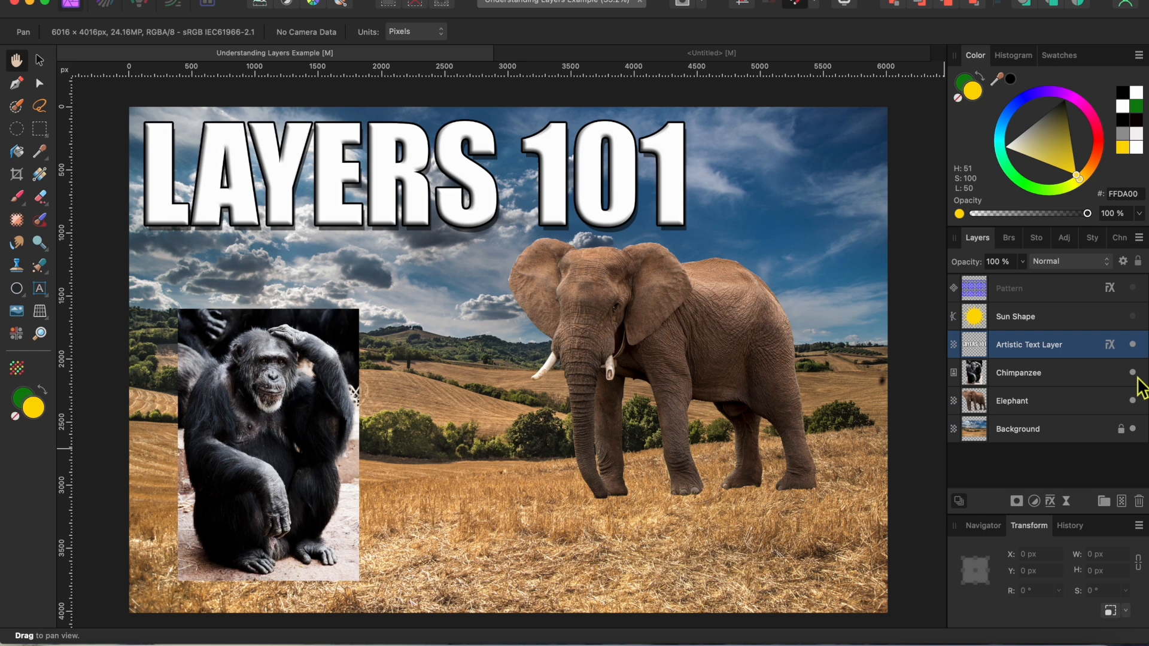
click(1132, 316)
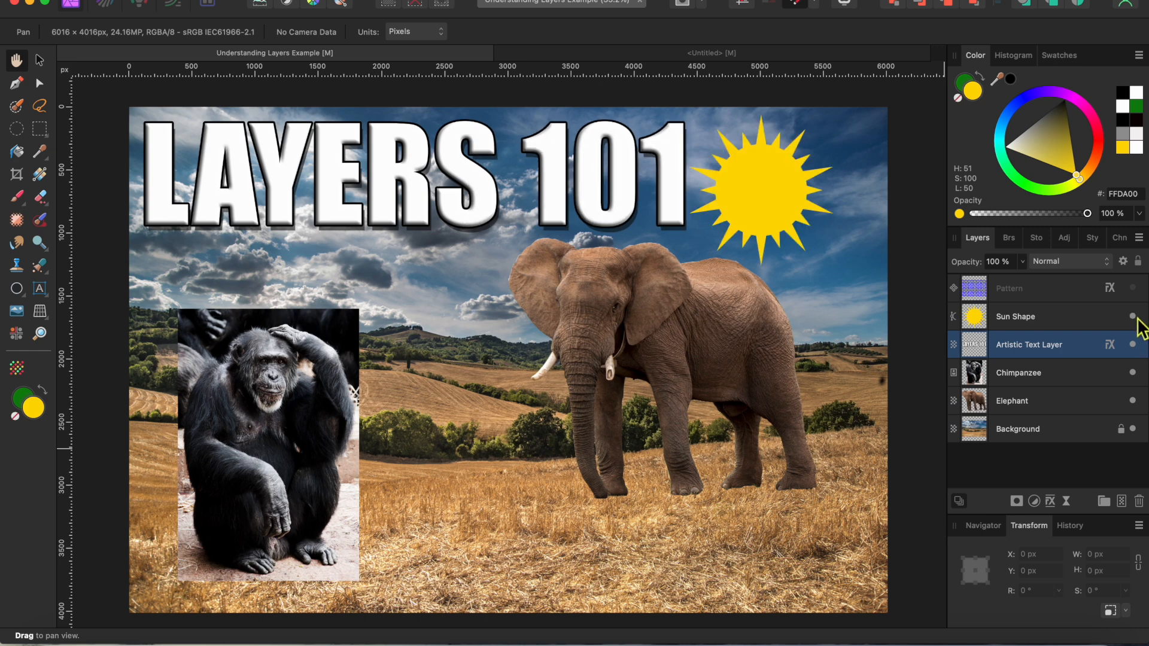
Place the Chimpanzee layer below Elephant in the stack and move the chimpanzee photo to about X 1181 px, Y 1443 px.
scroll(366, 449, left, 2)
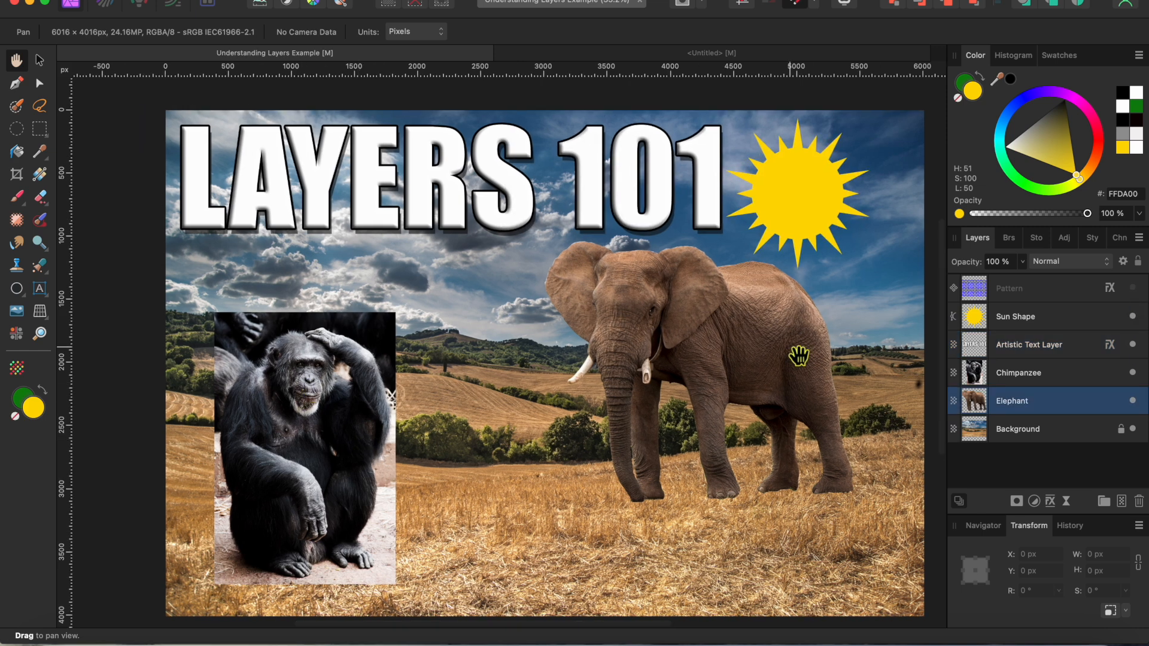
click(39, 60)
drag(353, 418, 417, 393)
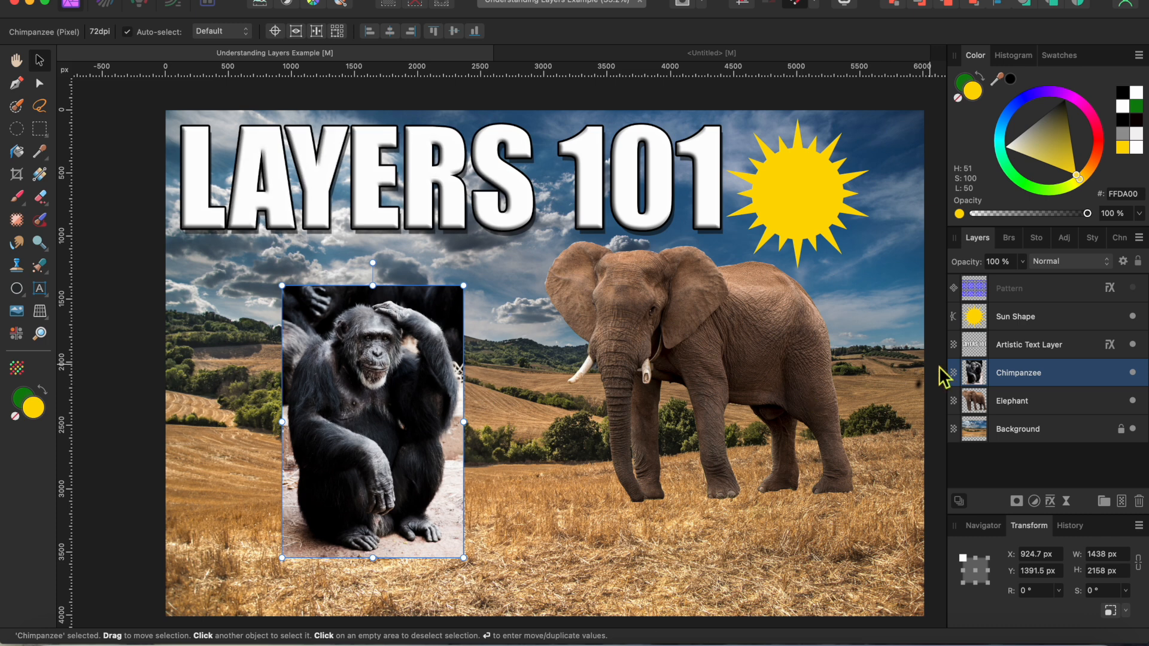
drag(1069, 372, 1037, 426)
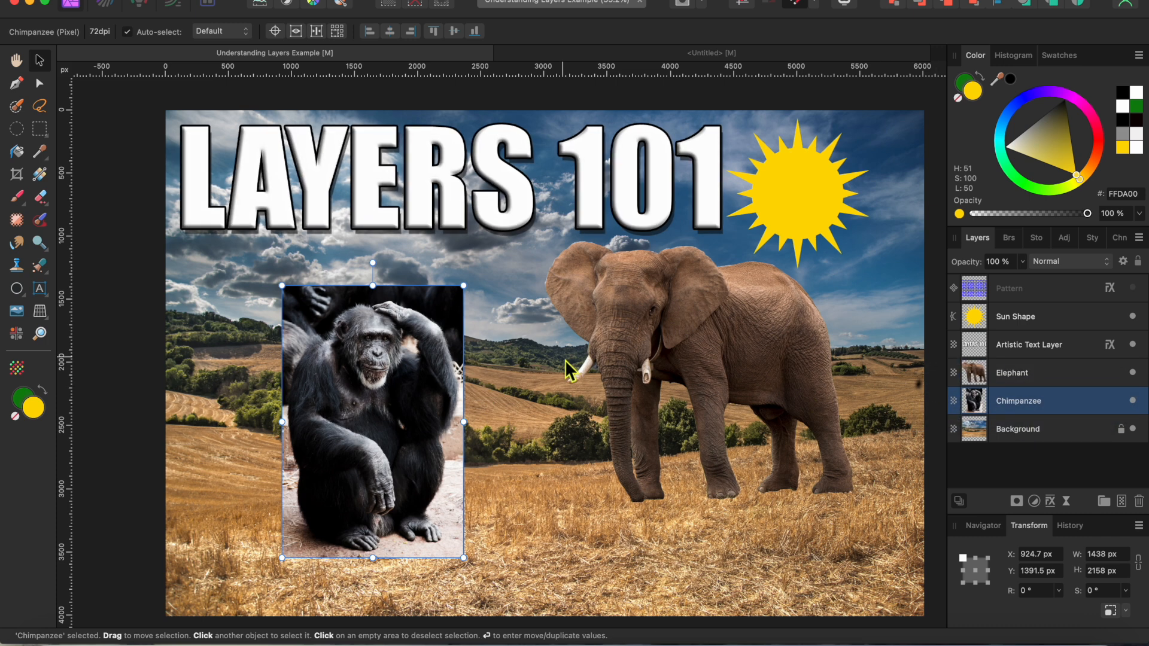
mouse_move(429, 383)
mouse_down()
mouse_move(685, 359)
mouse_move(497, 392)
mouse_move(445, 388)
mouse_up()
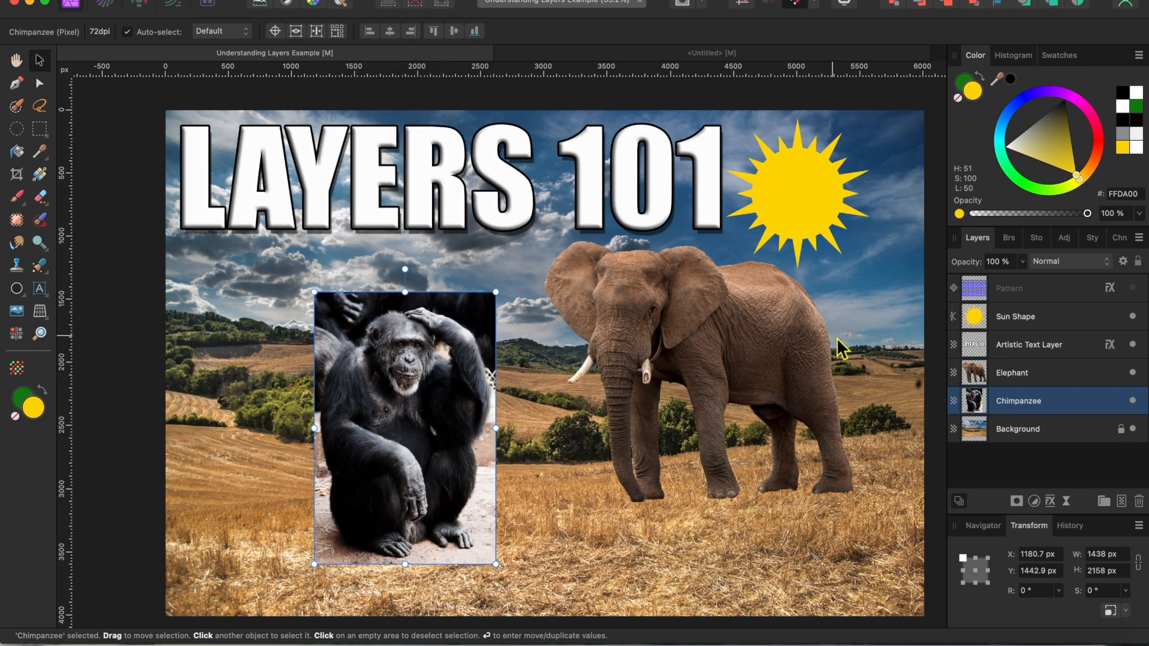
Add a Recolor adjustment and nest it inside the Elephant layer so it affects only the elephant.
click(1043, 378)
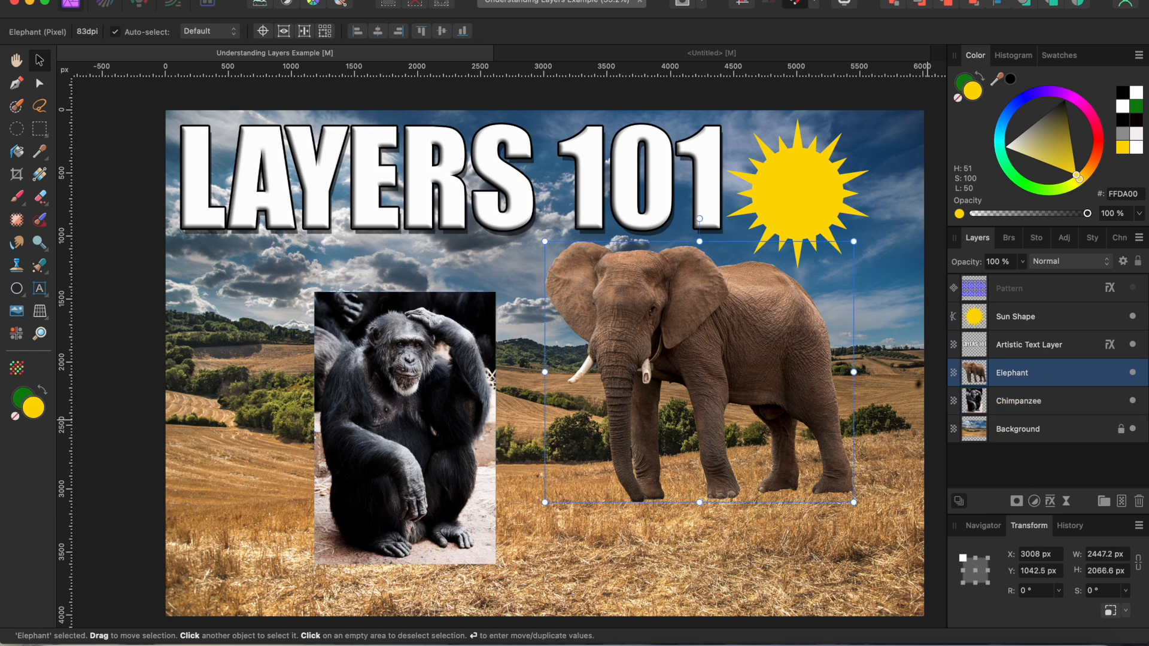
click(1035, 506)
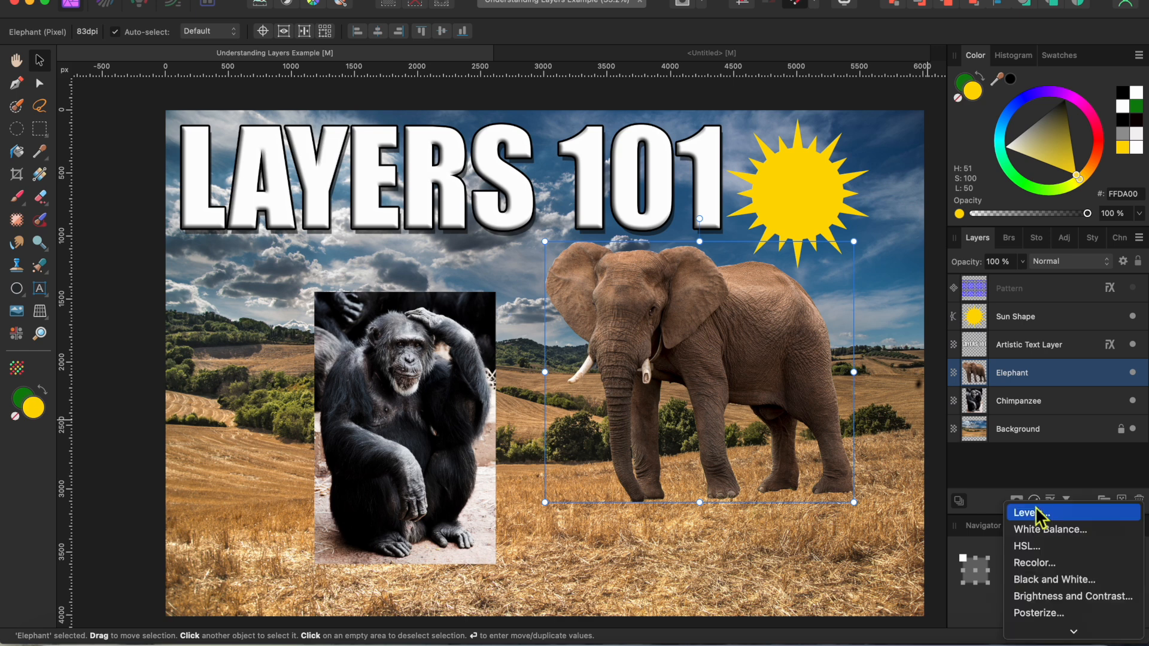
click(1043, 568)
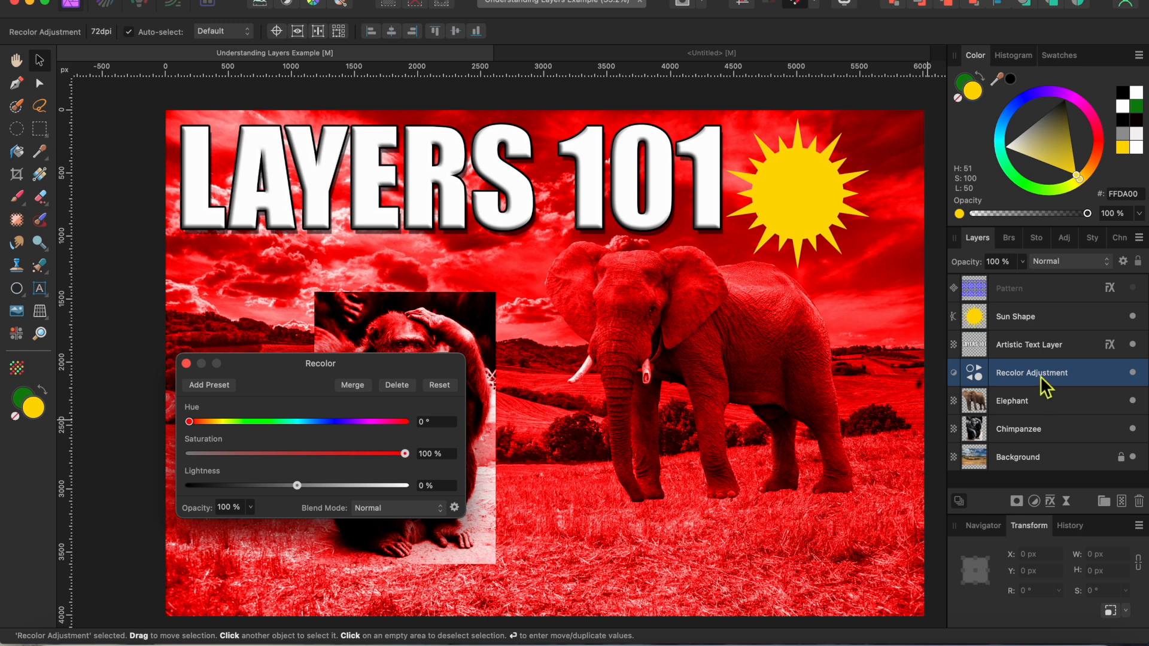
drag(1040, 378, 1049, 404)
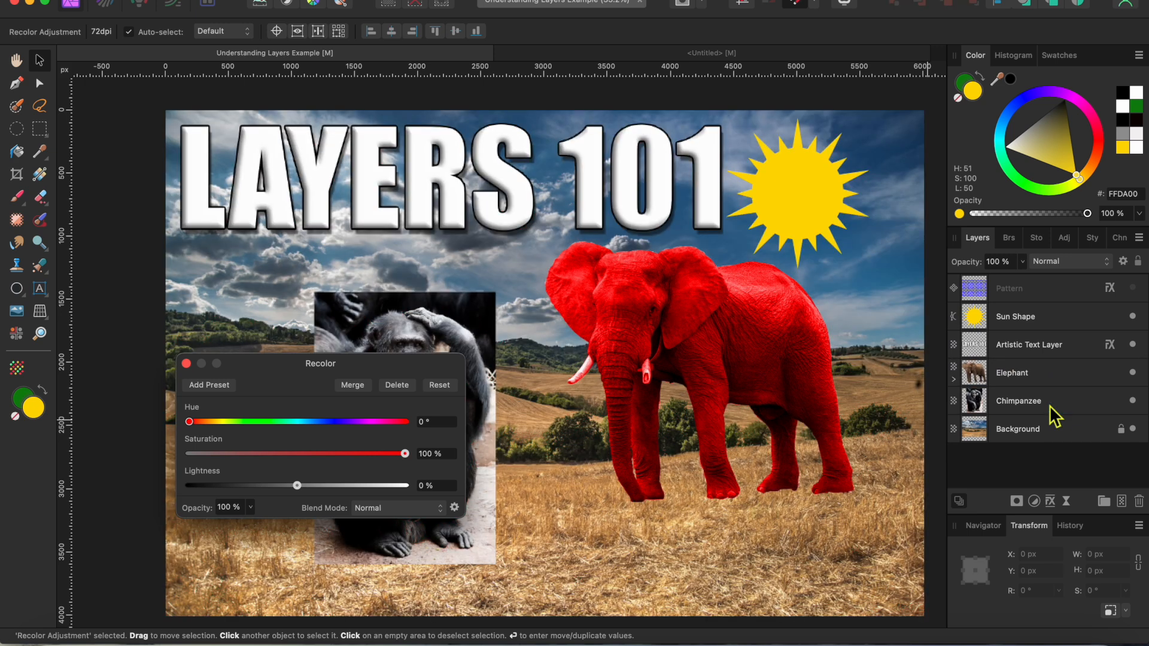
click(954, 380)
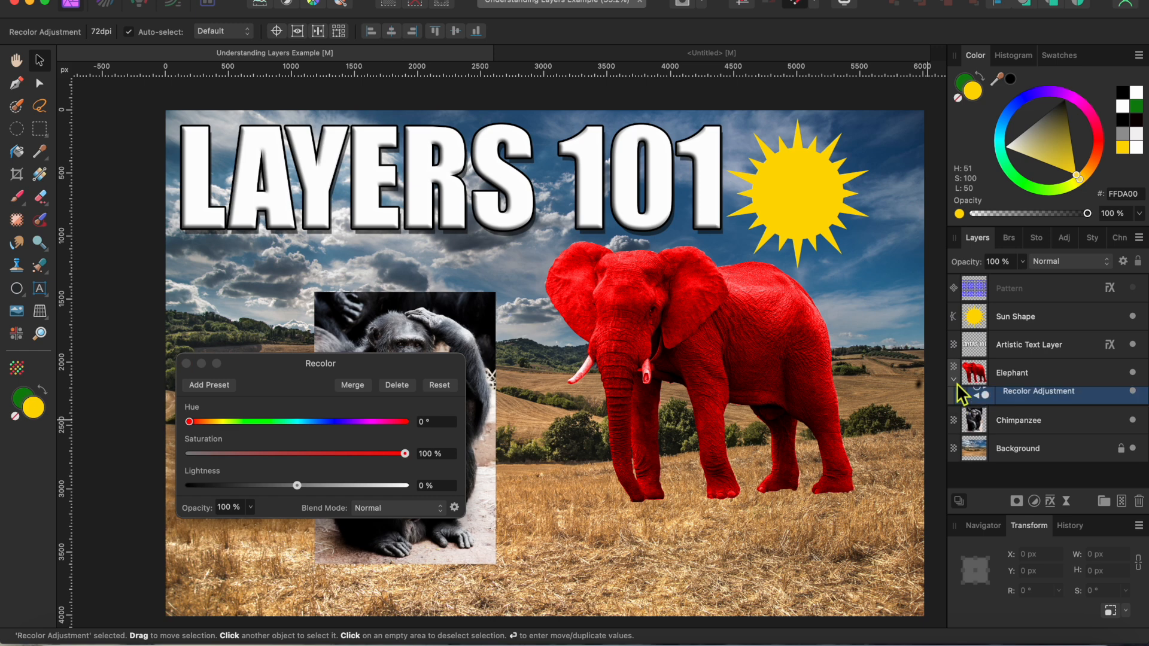
click(953, 379)
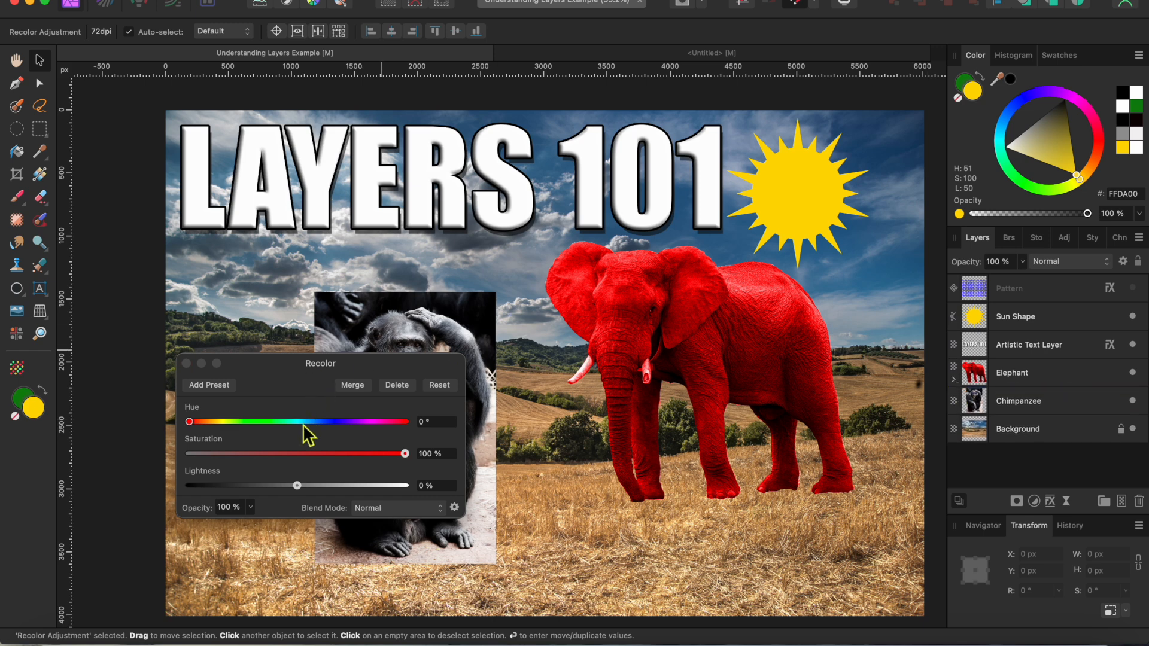
Set the elephant's Recolor adjustment to hue 304.5°, saturation 54% and lightness 30%, and close its settings.
drag(195, 423, 335, 493)
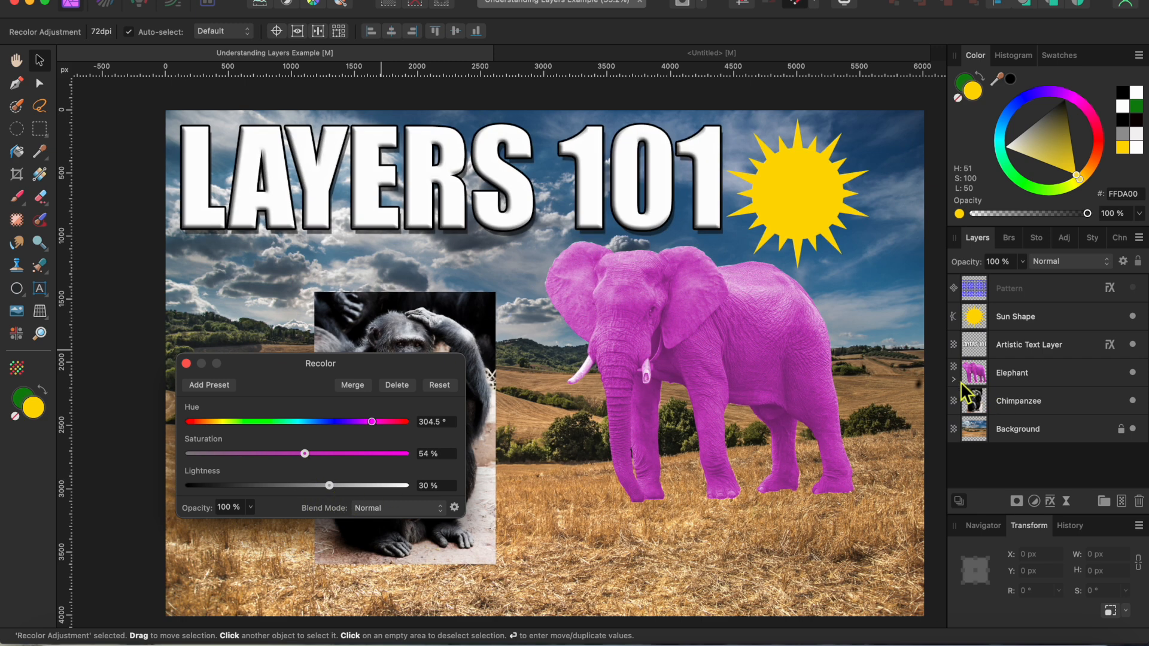
click(186, 363)
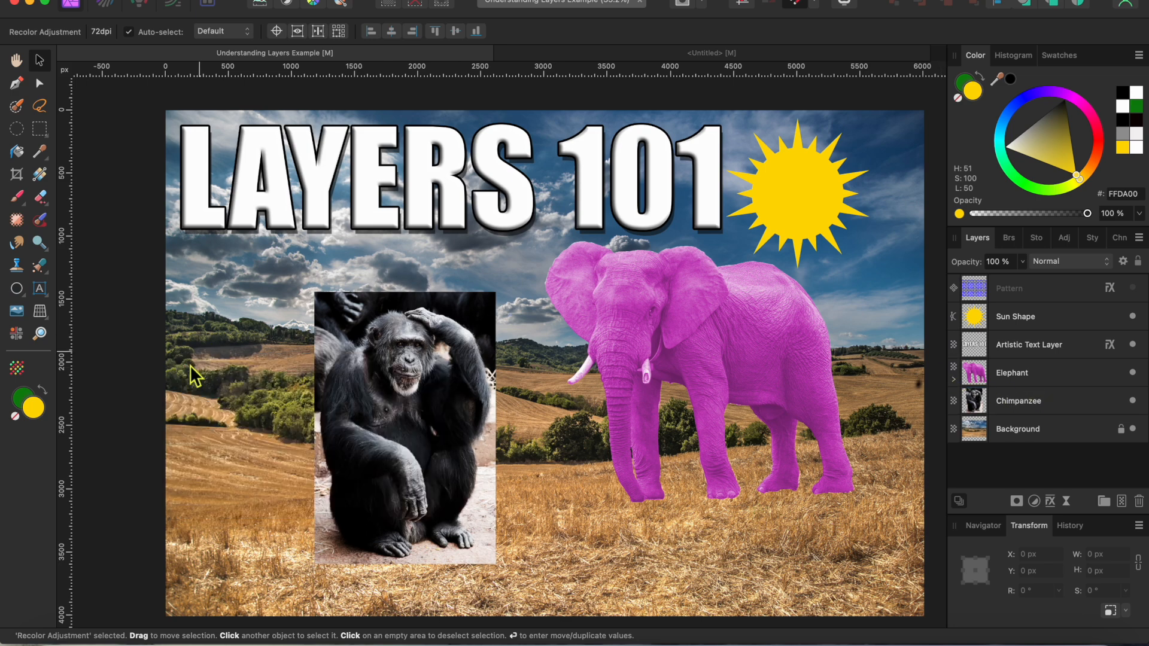
Make the Pattern layer visible and clip it inside the Artistic Text Layer so it fills only the LAYERS 101 lettering.
click(1132, 288)
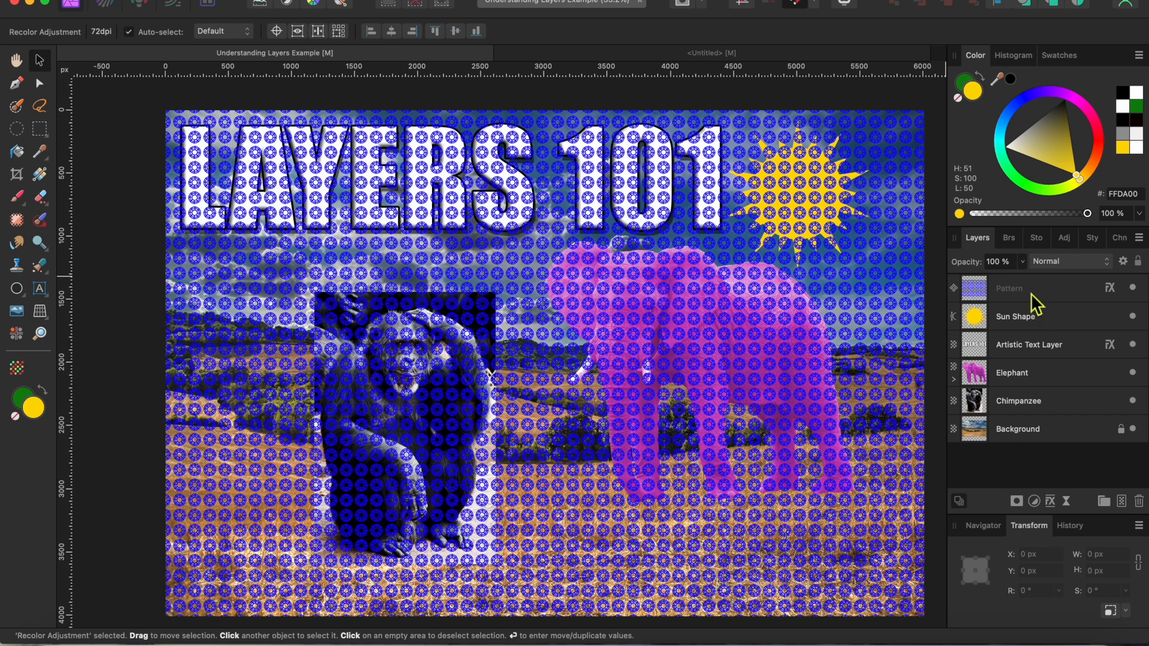
drag(1028, 291, 1042, 346)
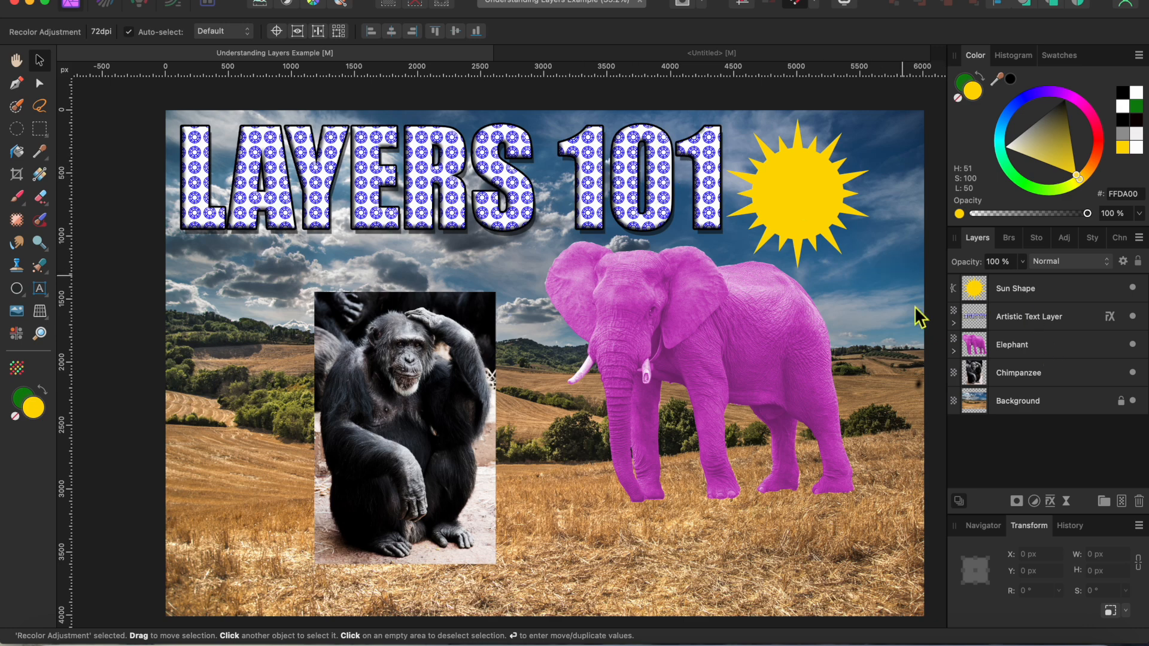
click(953, 324)
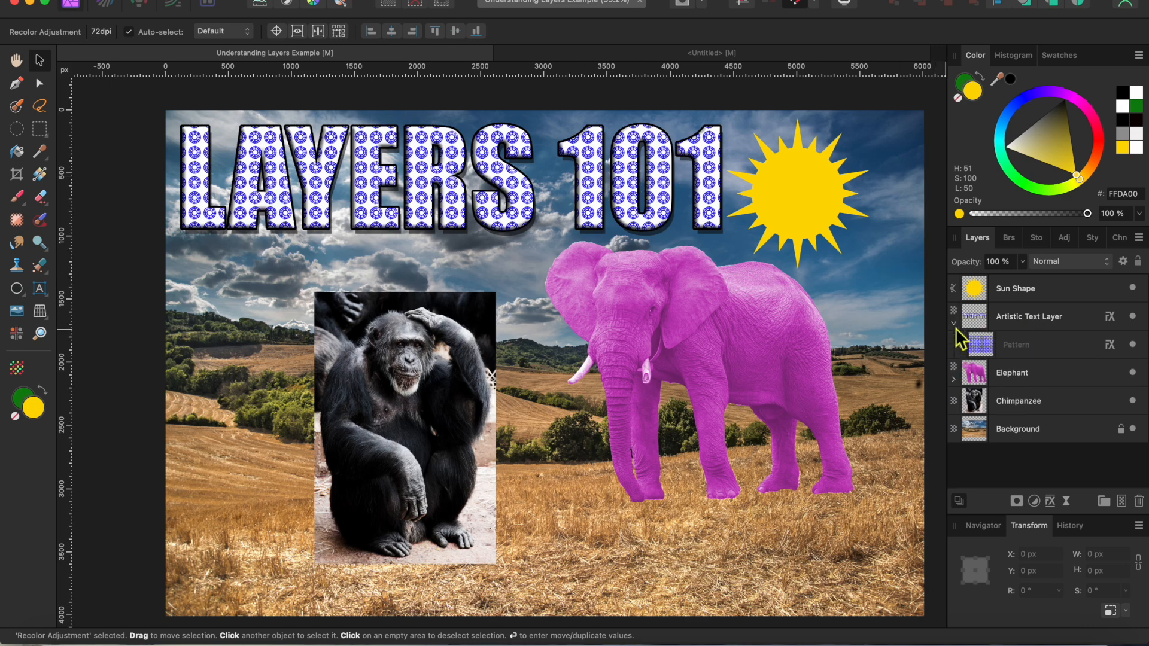
click(954, 326)
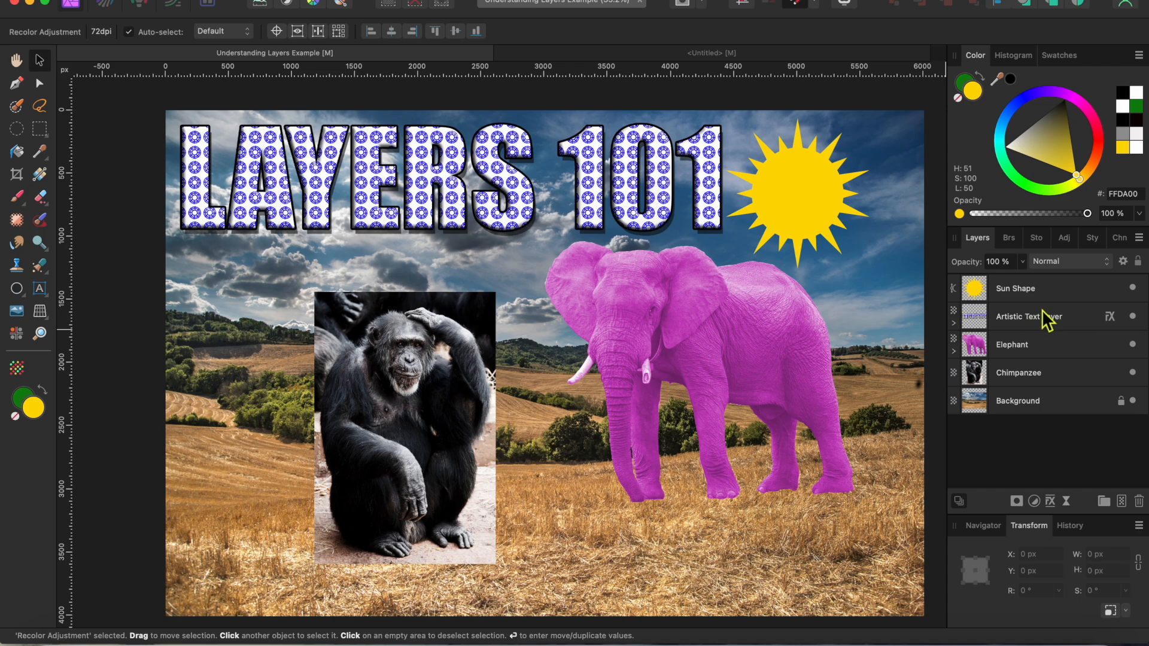